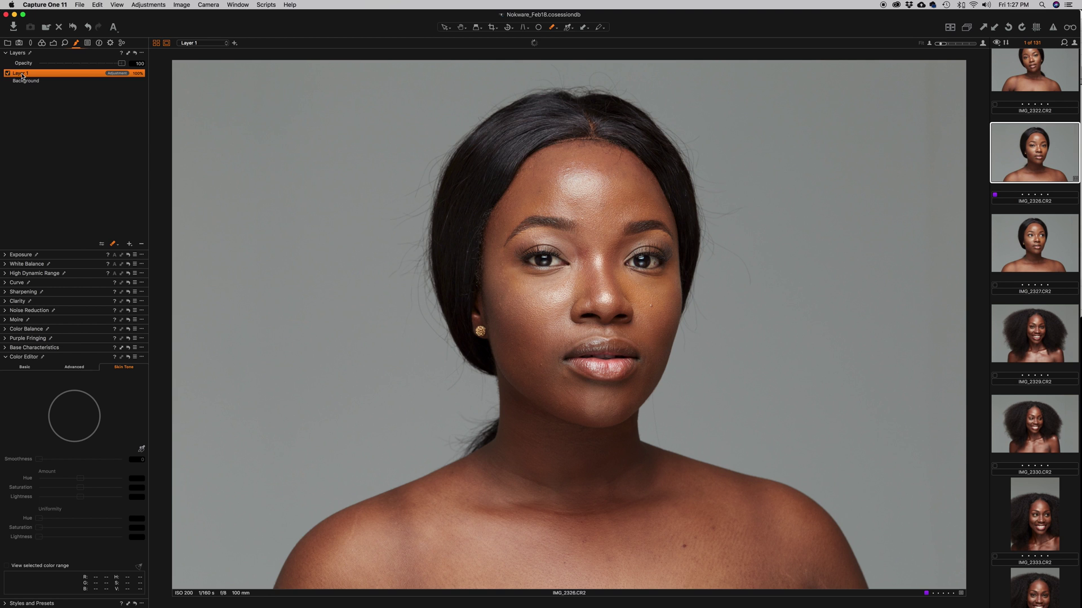
Rename the adjustment layer 'Layer 1' to 'Skin Match'.
double_click(20, 73)
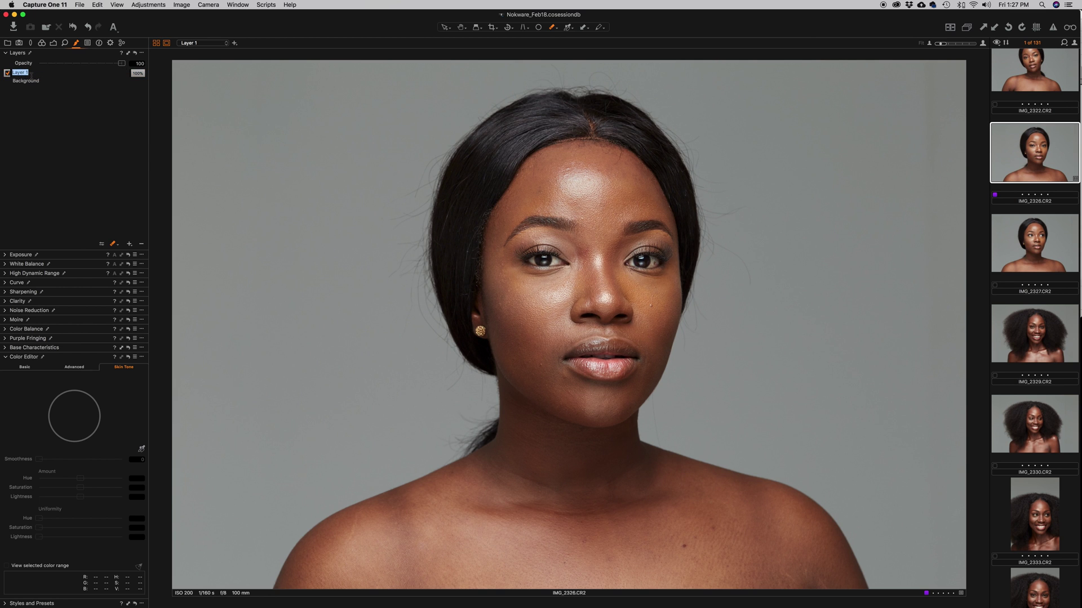
text(Skin Match)
key(Return)
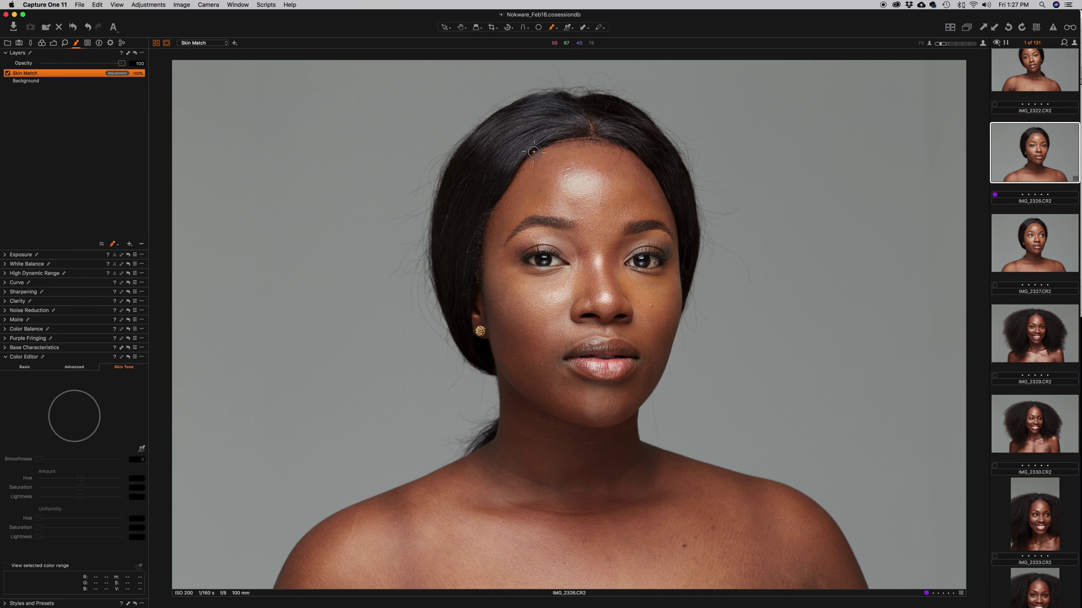
Outline the face, neck and shoulders with the mask brush, closing with a straight bottom edge.
click(559, 142)
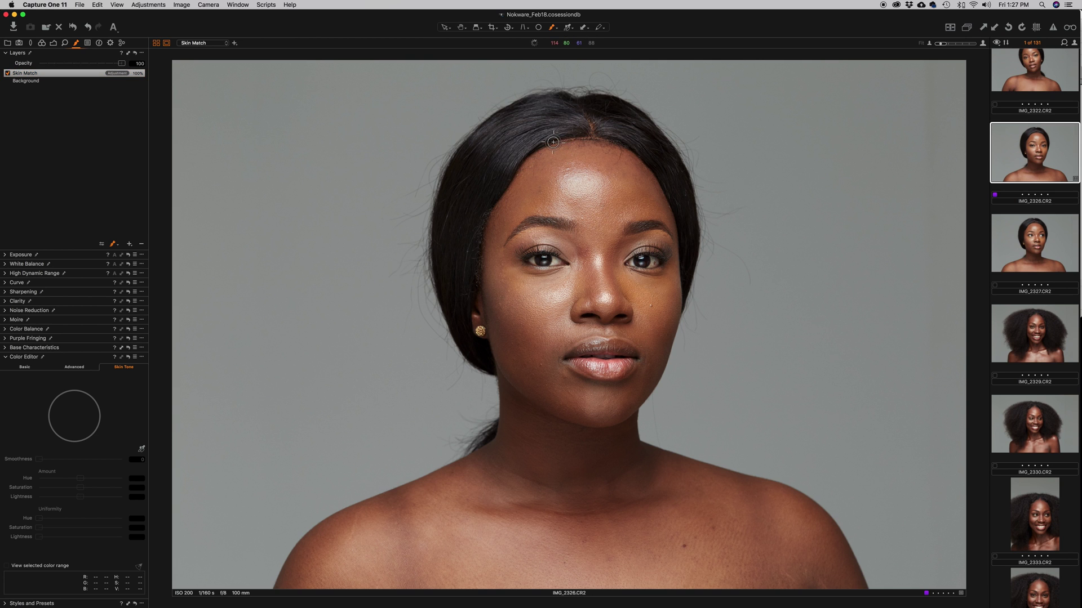
mouse_move(560, 142)
mouse_down()
mouse_move(524, 162)
mouse_move(484, 239)
mouse_move(471, 330)
mouse_move(507, 389)
mouse_move(502, 375)
mouse_move(504, 425)
mouse_move(470, 464)
mouse_move(427, 479)
mouse_move(476, 457)
mouse_move(319, 519)
mouse_move(270, 591)
mouse_move(293, 590)
mouse_up()
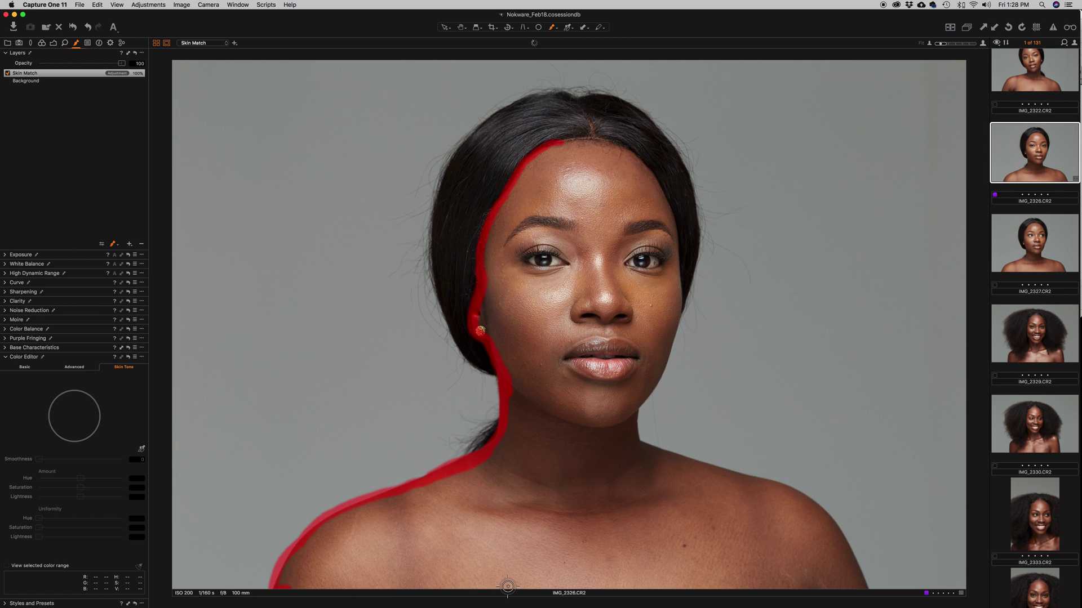
shift+click(565, 587)
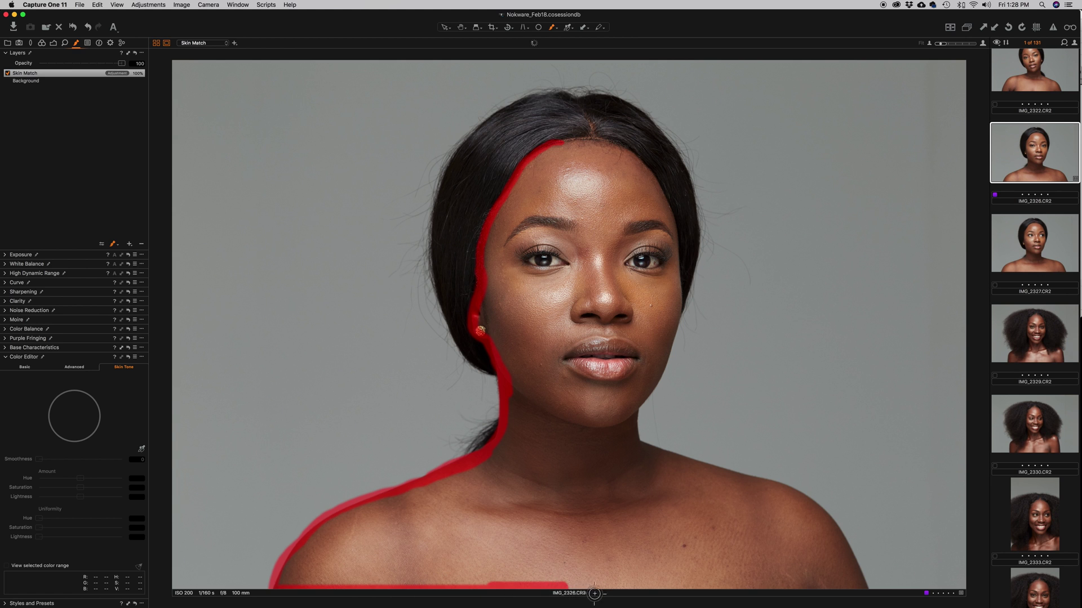
mouse_move(655, 587)
mouse_down()
mouse_move(815, 582)
mouse_move(824, 582)
mouse_move(771, 589)
mouse_move(844, 598)
mouse_move(820, 593)
mouse_move(866, 587)
mouse_move(835, 527)
mouse_move(799, 495)
mouse_move(638, 441)
mouse_move(637, 406)
mouse_move(671, 350)
mouse_move(675, 225)
mouse_move(629, 147)
mouse_move(555, 144)
mouse_up()
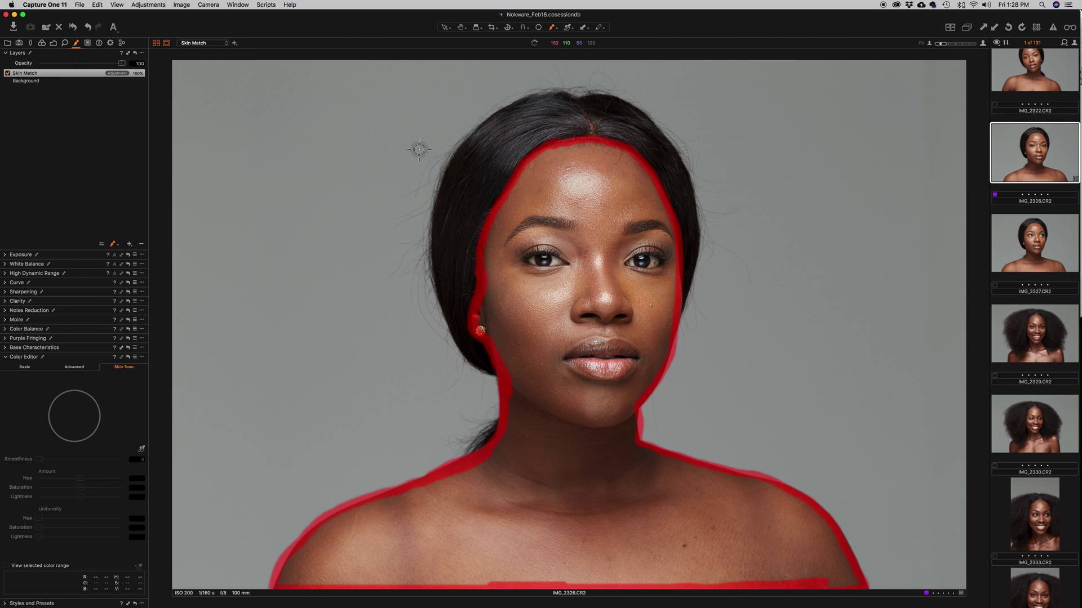
Fill the outlined mask on the Skin Match layer.
right_click(78, 75)
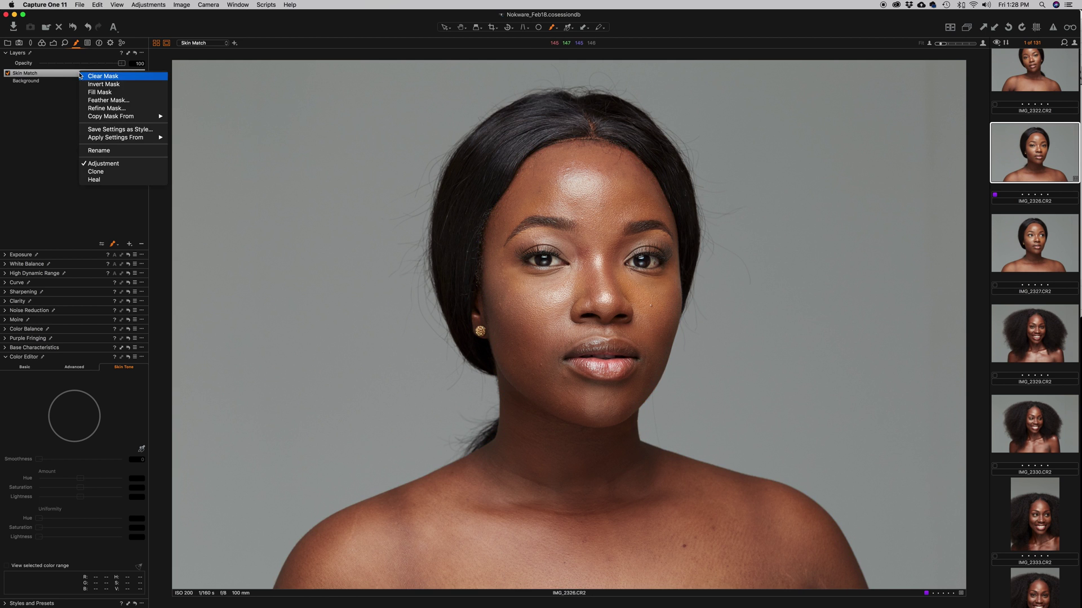
click(90, 93)
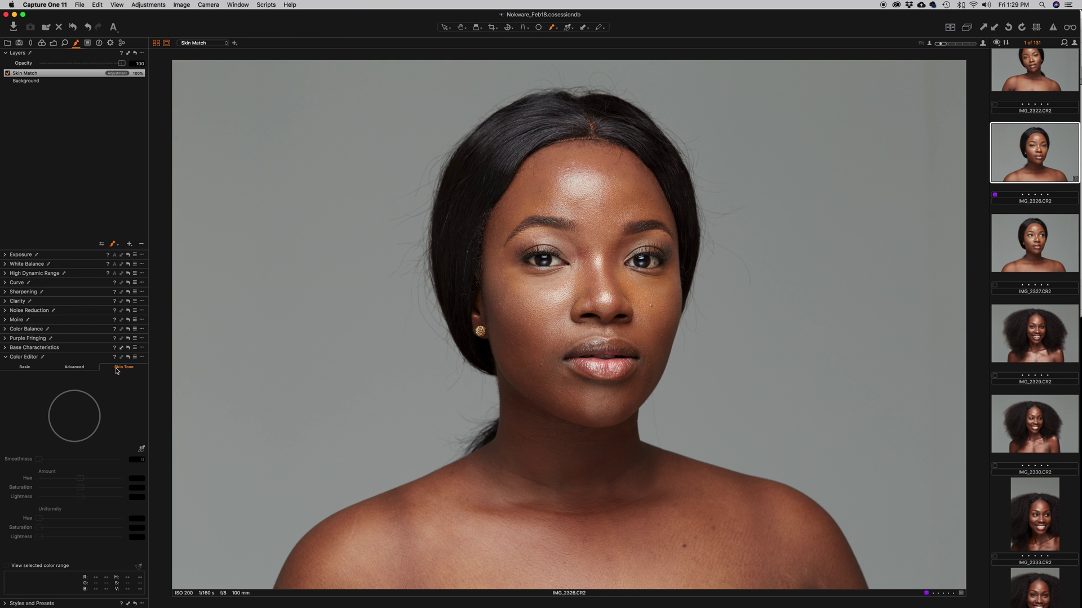
Show the Color Editor's Skin Tone tab and activate the Pick Skin Color Correction picker.
click(6, 358)
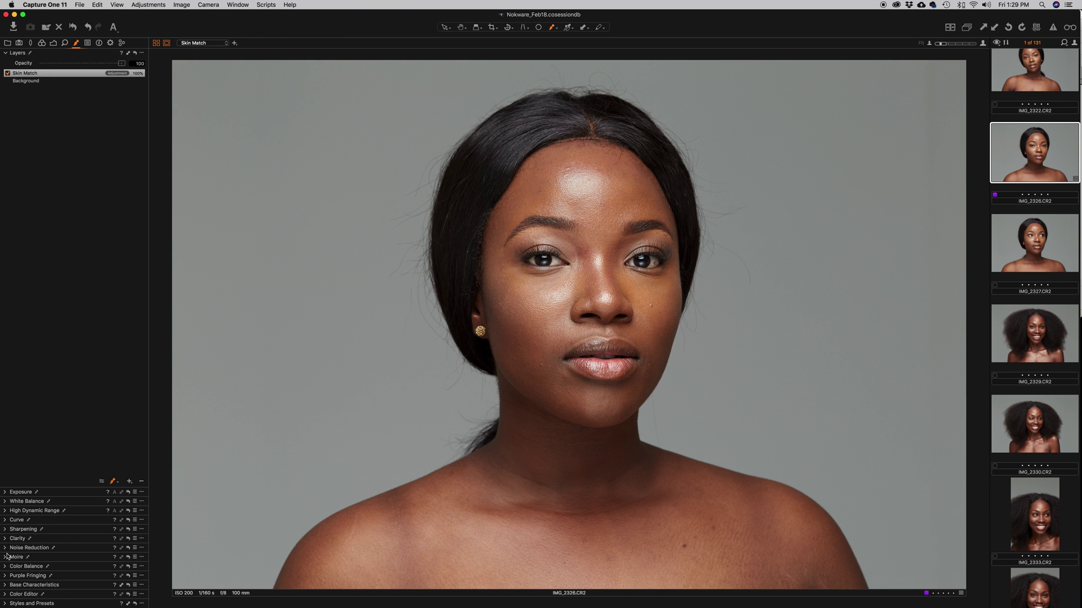
click(5, 595)
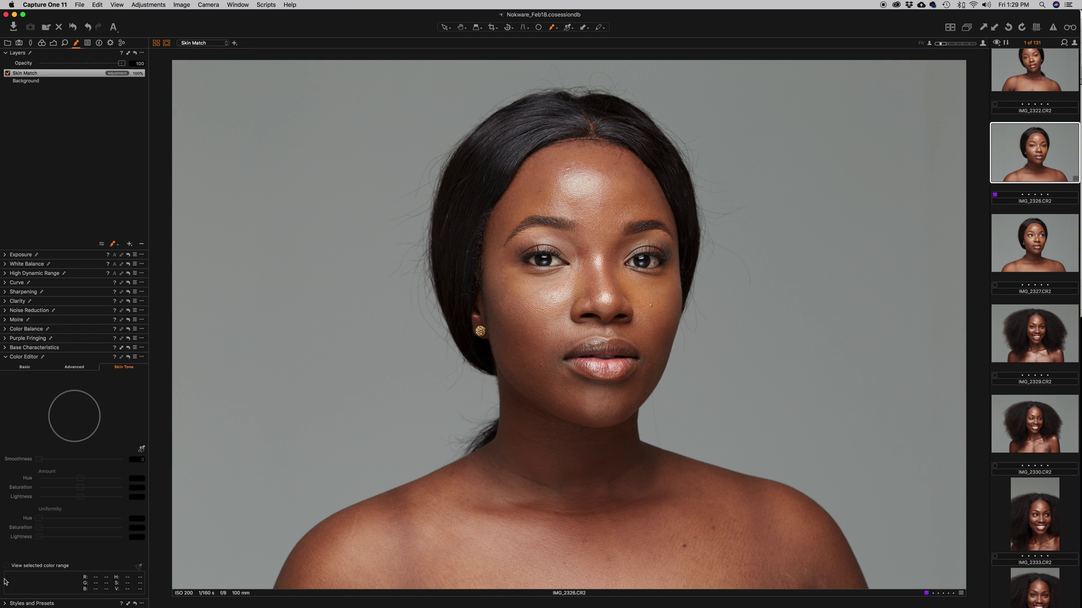
click(25, 369)
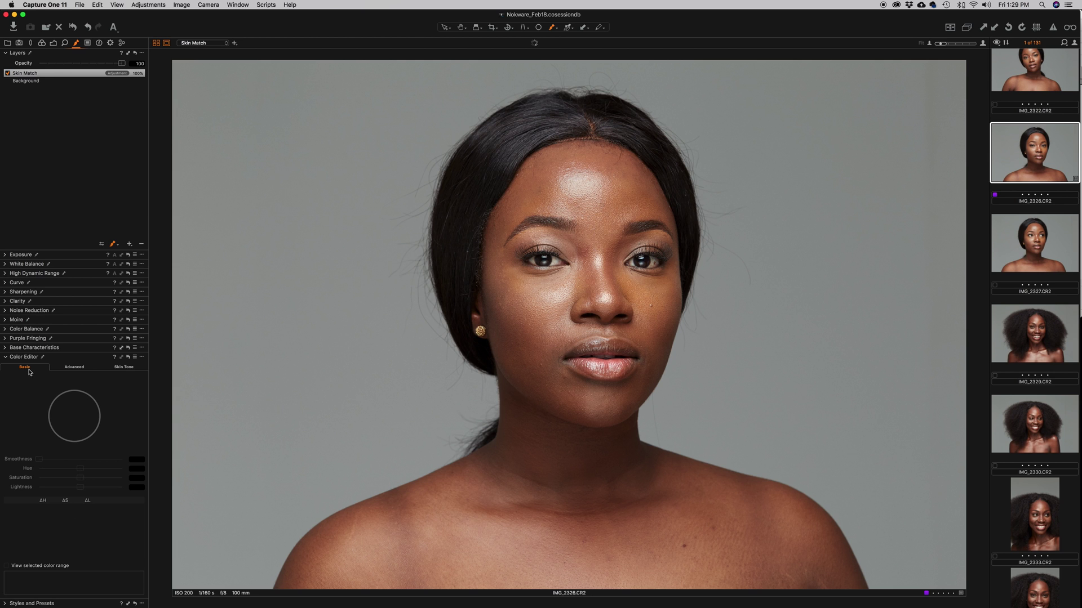
click(122, 370)
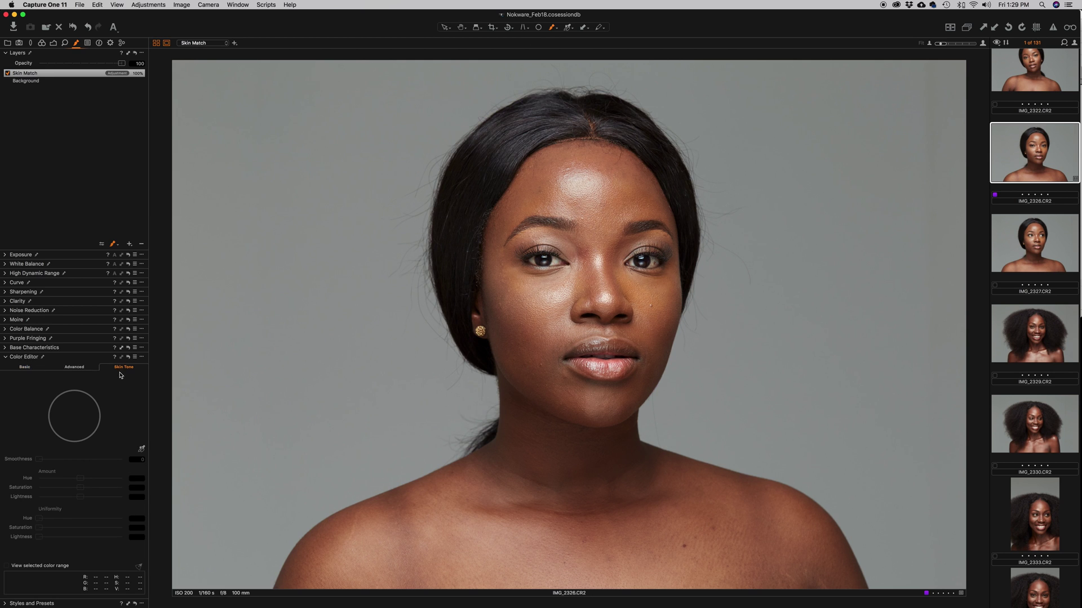
click(142, 451)
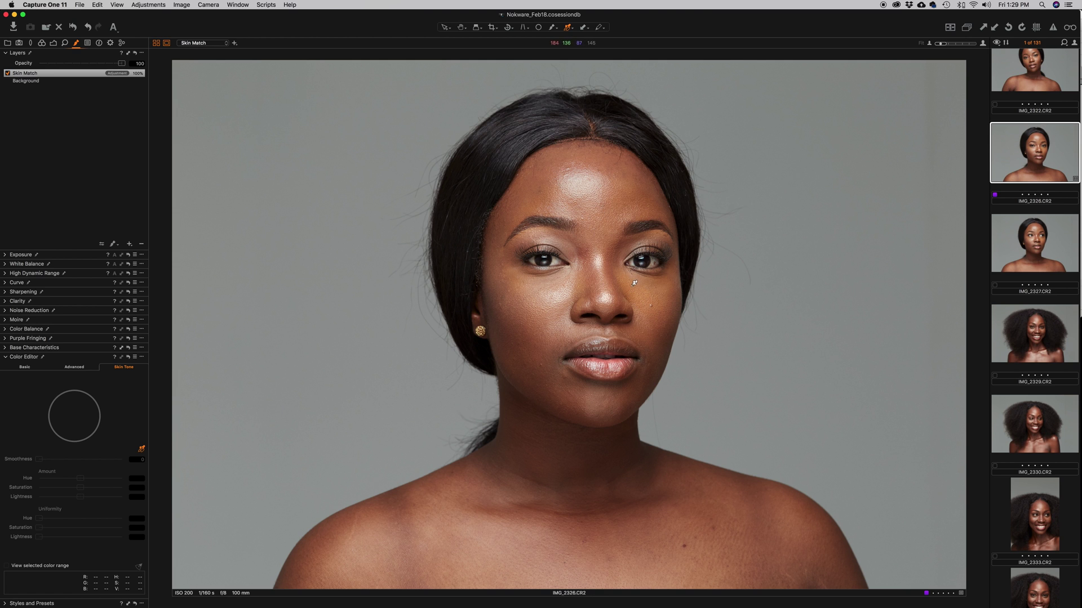
Sample the forehead skin colour and set Uniformity Hue to 100.
click(530, 192)
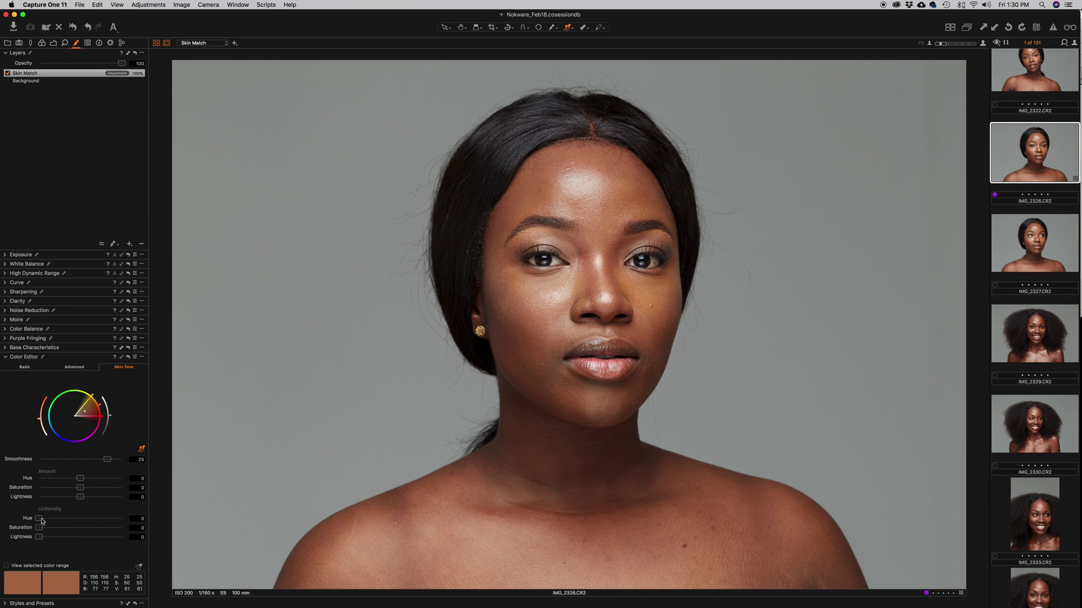
drag(40, 523, 136, 521)
Erase both eyes from the Skin Match mask with the Erase Mask brush, then check the mask display.
click(558, 30)
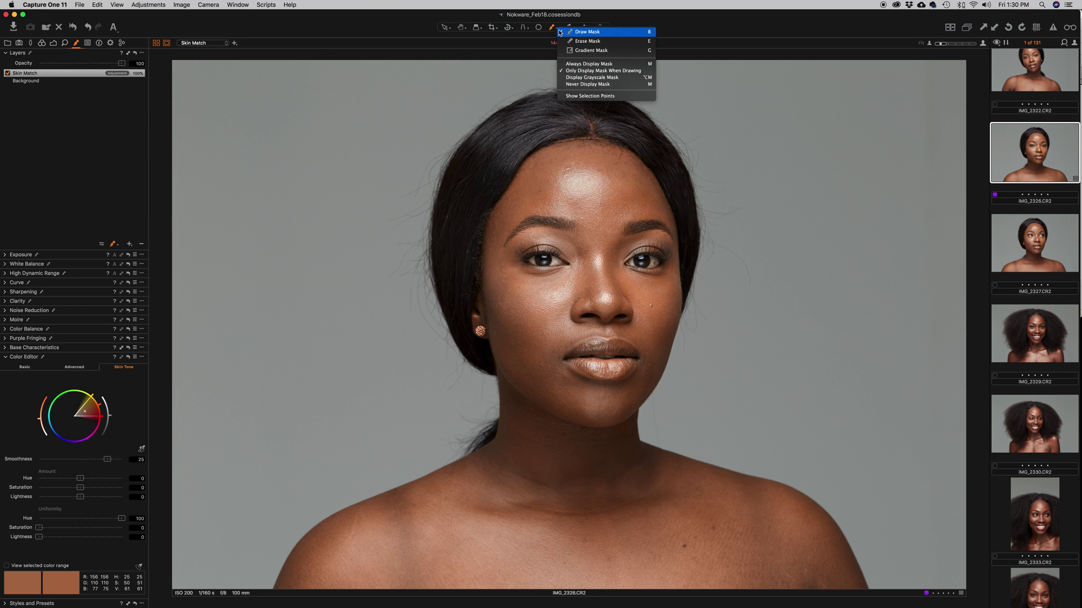
click(570, 42)
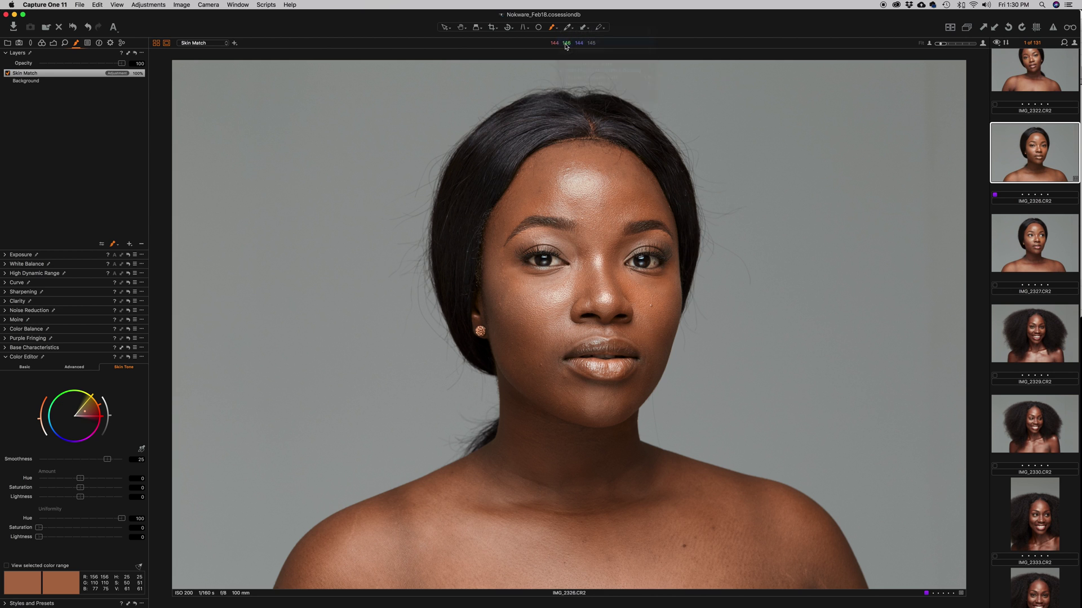
mouse_move(546, 257)
mouse_down()
mouse_move(545, 238)
mouse_move(551, 260)
mouse_move(527, 256)
mouse_move(552, 261)
mouse_move(541, 260)
mouse_up()
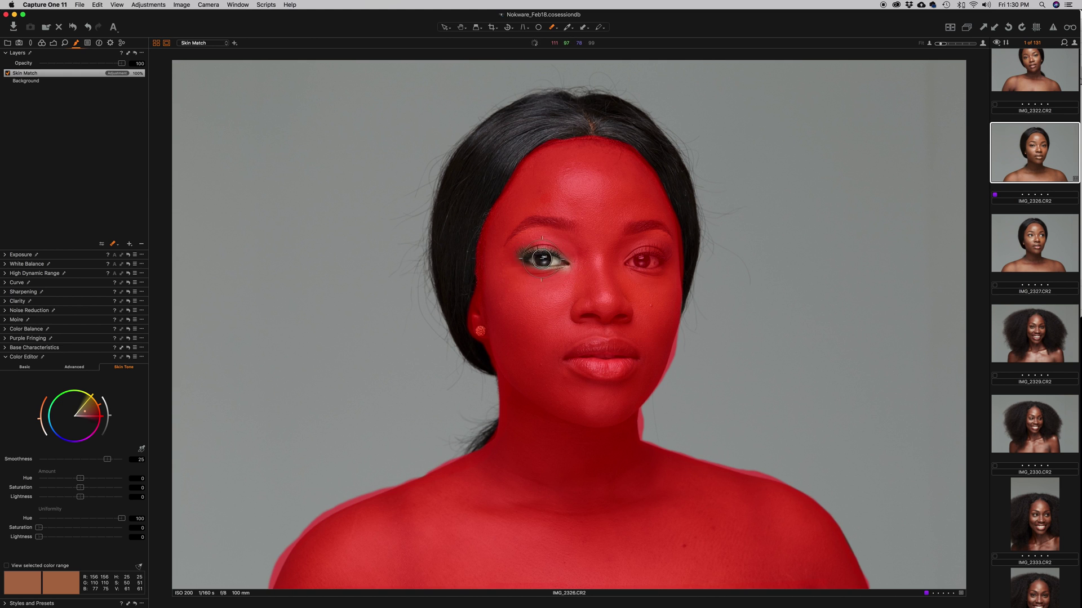
drag(652, 259, 637, 258)
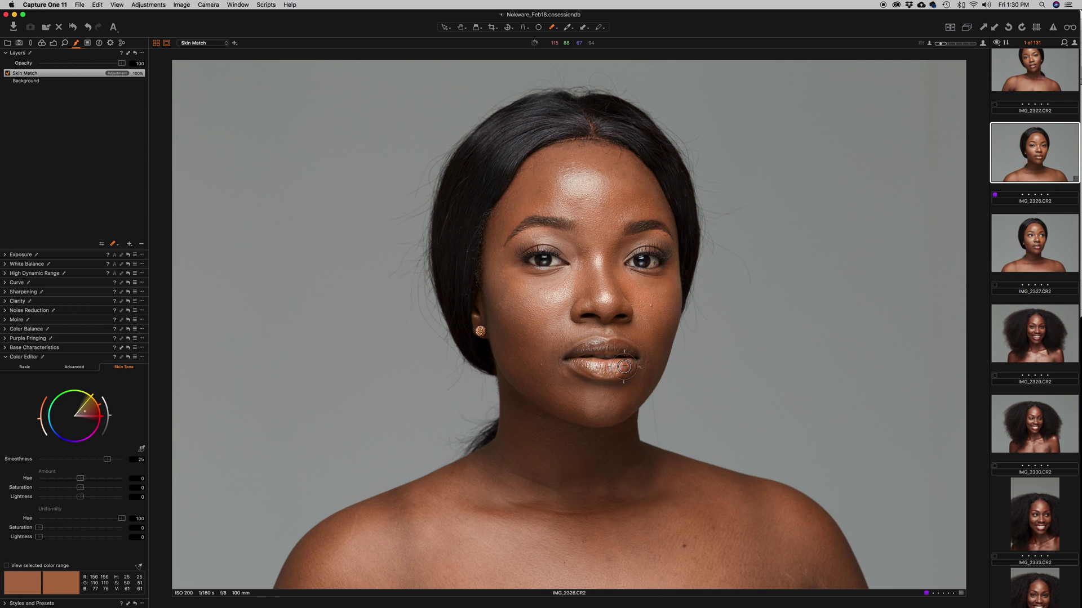
key(m)
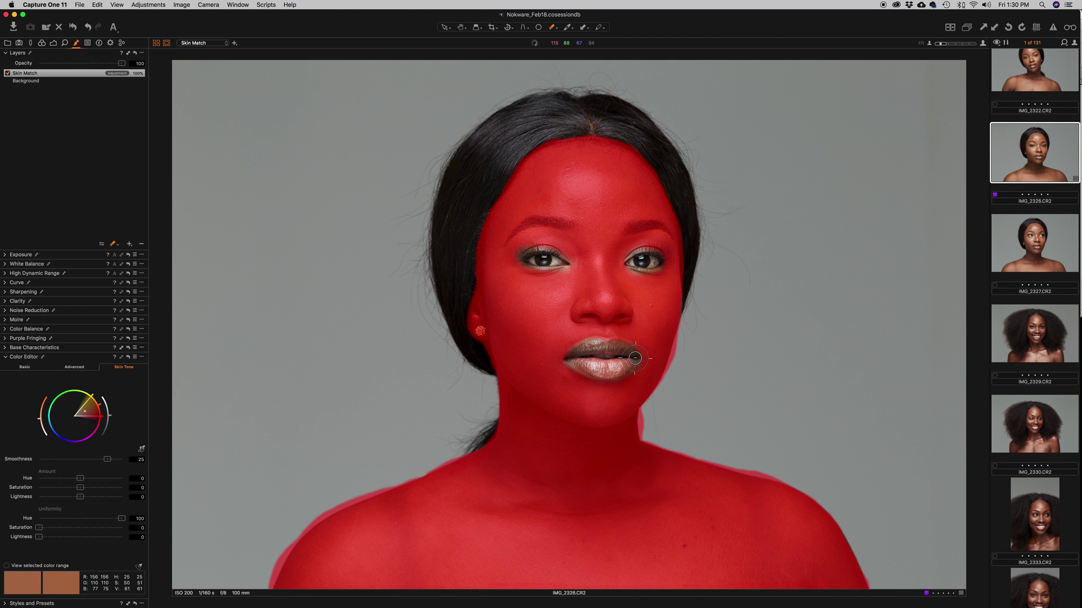
key(m)
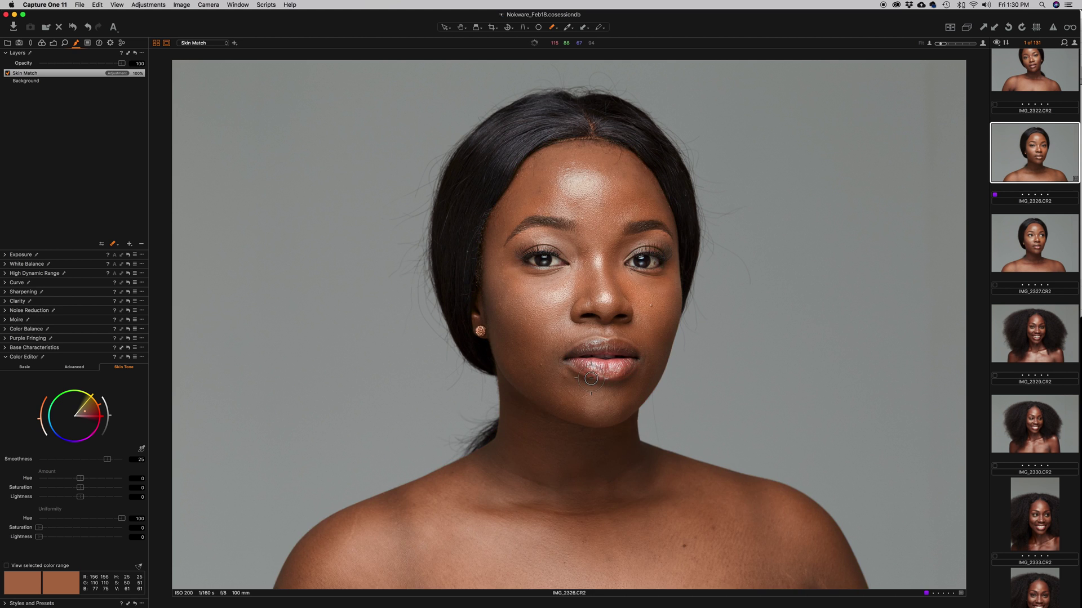
Compare the Skin Match layer on and off, then erase the left cheek from the mask.
click(8, 73)
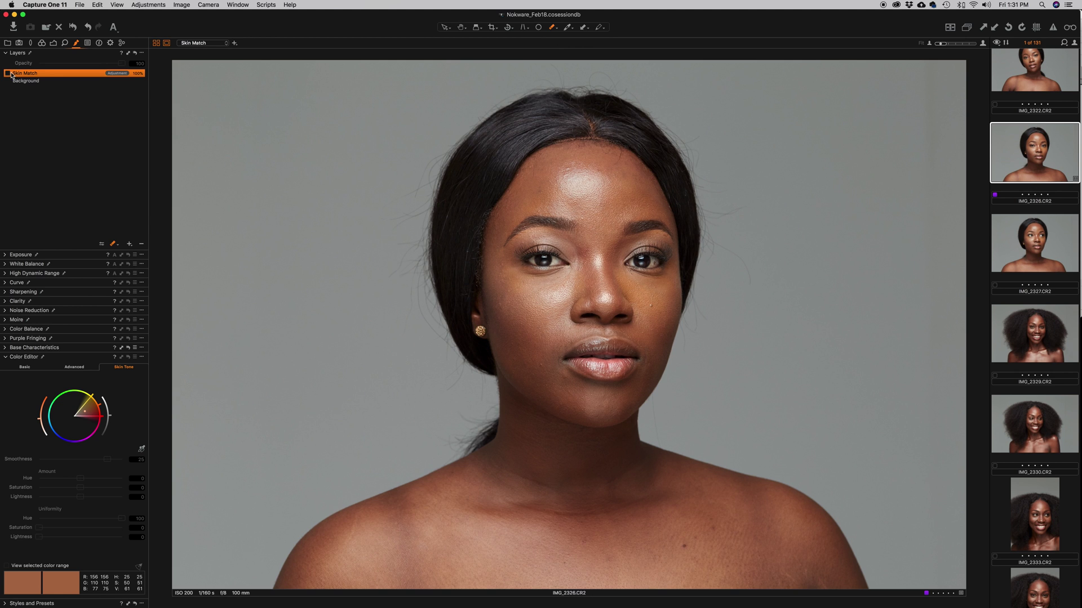
click(8, 74)
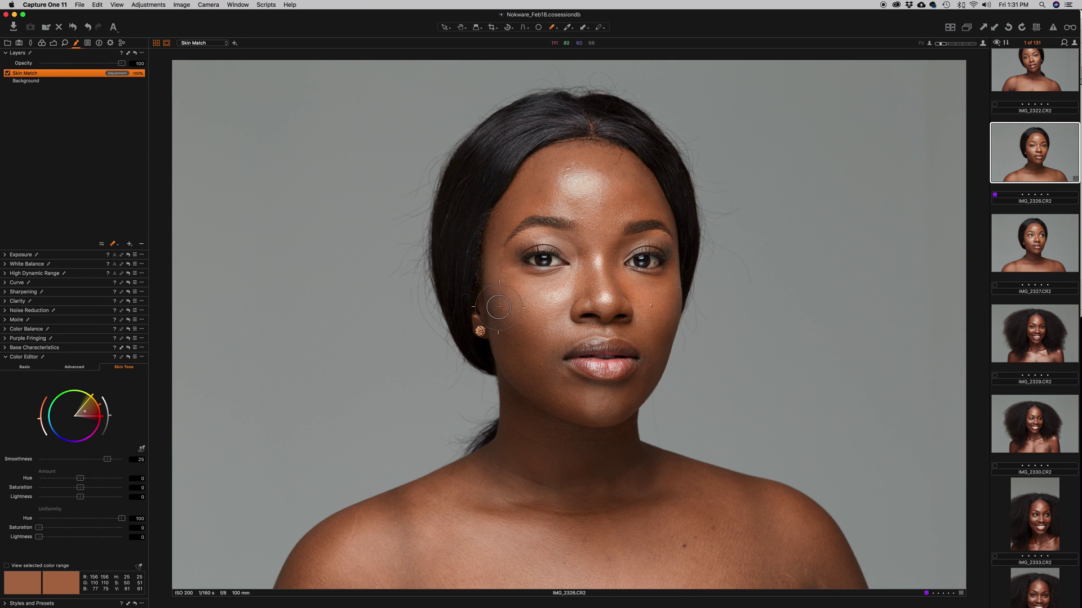
mouse_move(478, 294)
mouse_down()
mouse_move(518, 327)
mouse_move(507, 314)
mouse_move(523, 319)
mouse_move(498, 313)
mouse_move(474, 273)
mouse_move(489, 299)
mouse_move(555, 295)
mouse_up()
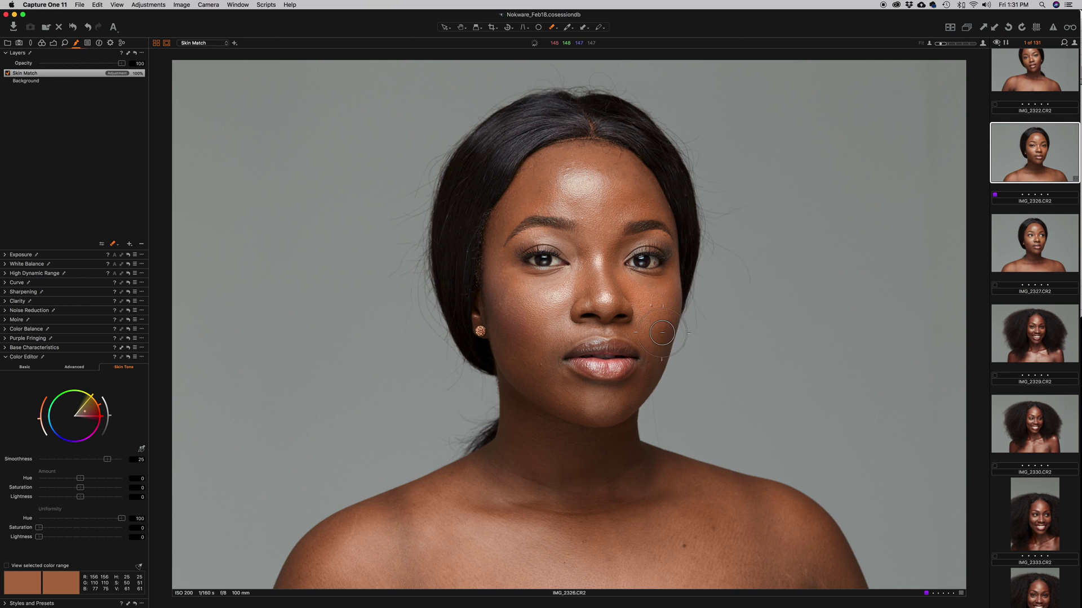
key(m)
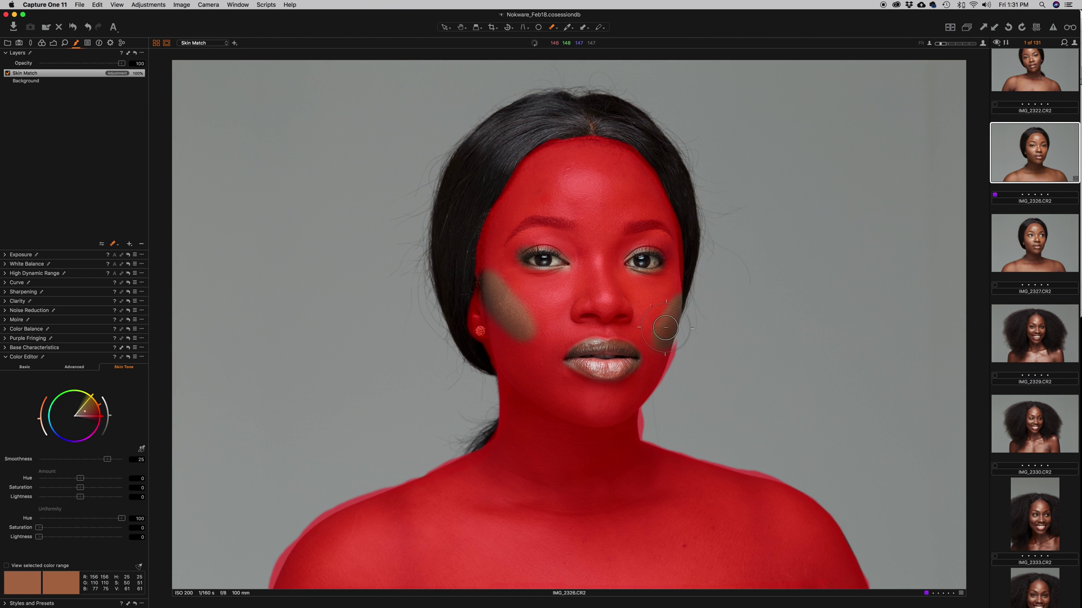
key(m)
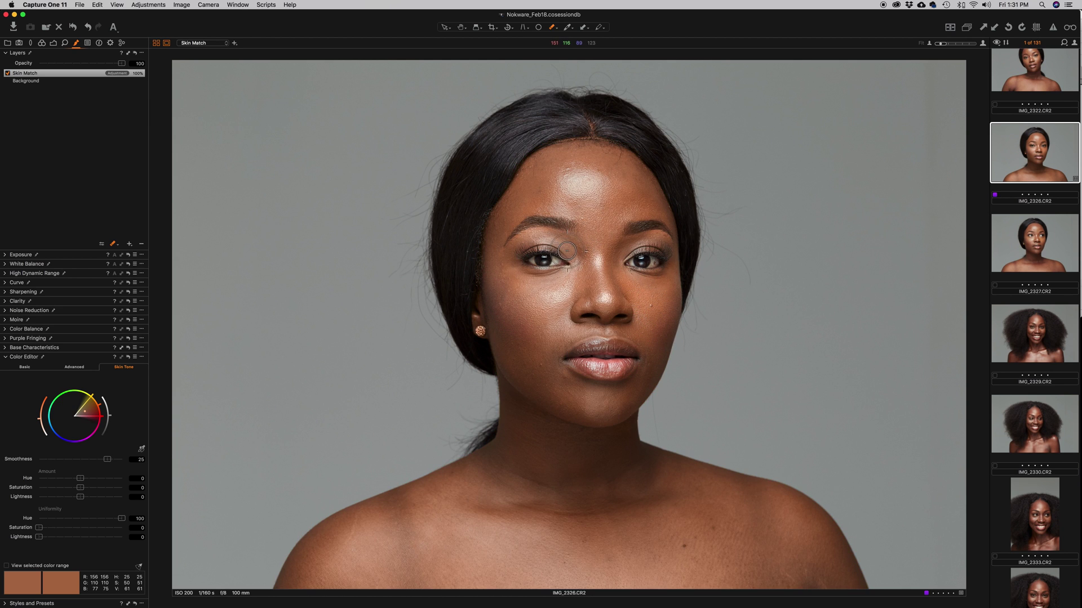
Erase more of the area around the left eye and recheck the mask coverage.
mouse_move(567, 252)
mouse_down()
mouse_move(517, 257)
mouse_move(546, 242)
mouse_move(564, 261)
mouse_move(542, 237)
mouse_move(517, 260)
mouse_move(556, 242)
mouse_move(568, 261)
mouse_move(554, 242)
mouse_move(519, 257)
mouse_move(555, 241)
mouse_move(568, 261)
mouse_move(547, 238)
mouse_move(519, 253)
mouse_up()
key(m)
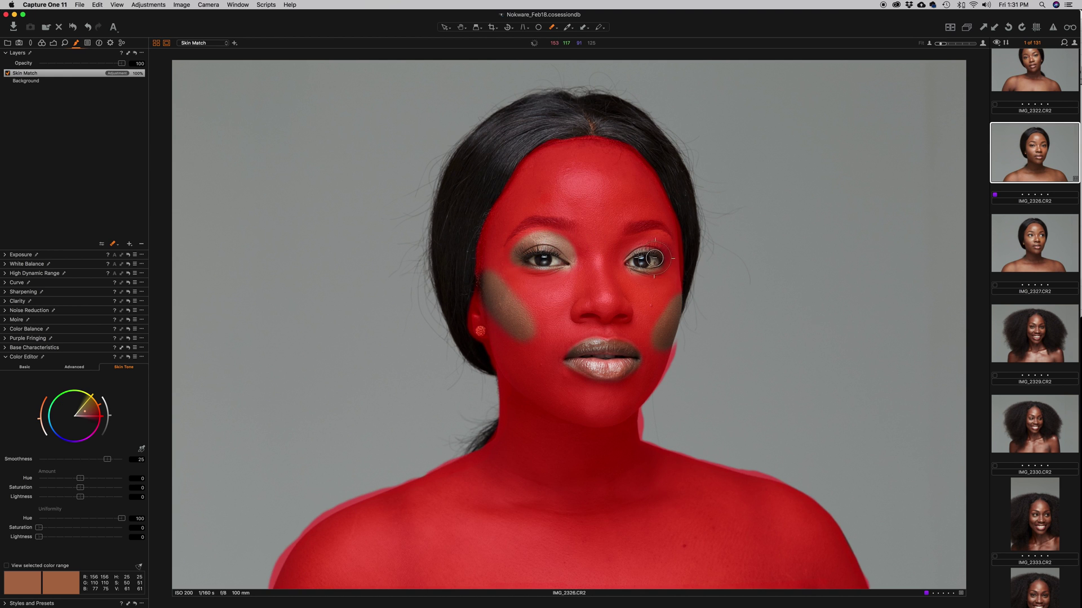
key(m)
key(m)
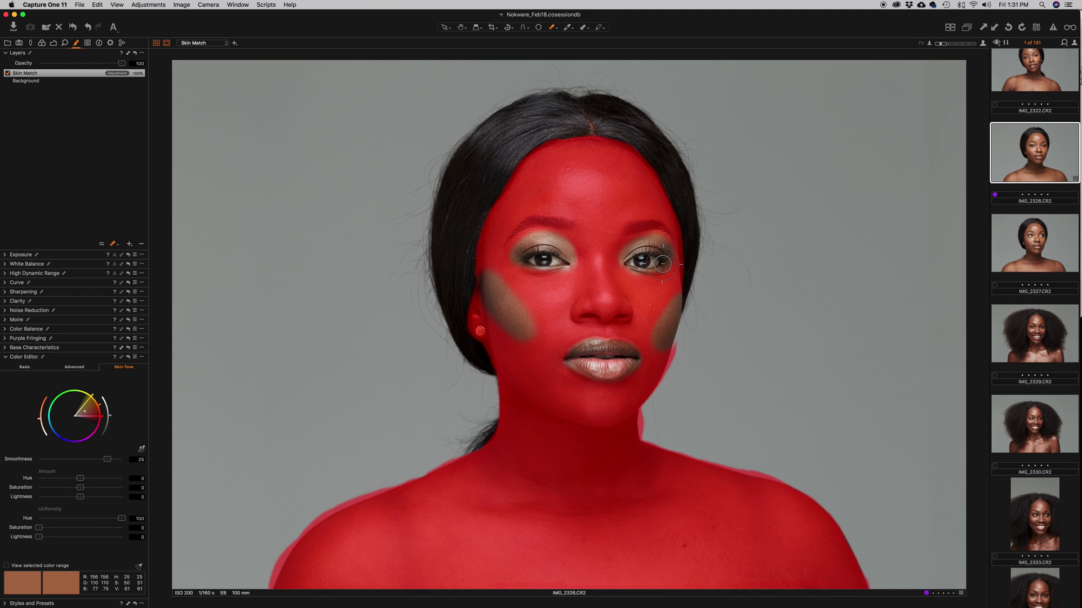
Tune Skin Tone uniformity, lowering Hue to about 55 and raising Saturation to about 41.
drag(663, 263, 660, 261)
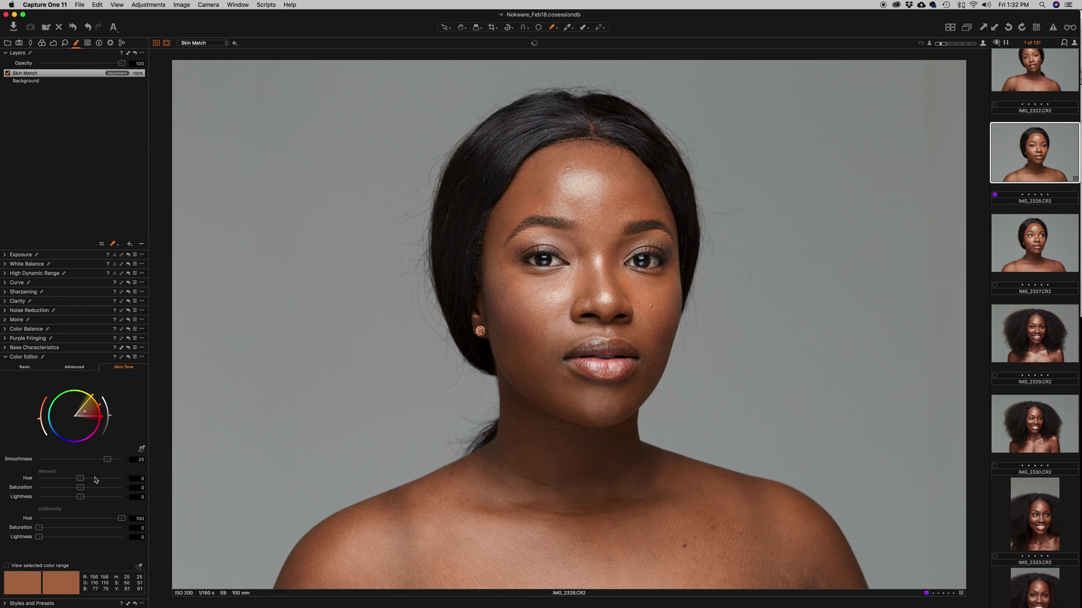
drag(121, 522, 90, 526)
drag(39, 527, 78, 529)
drag(93, 520, 54, 541)
click(7, 73)
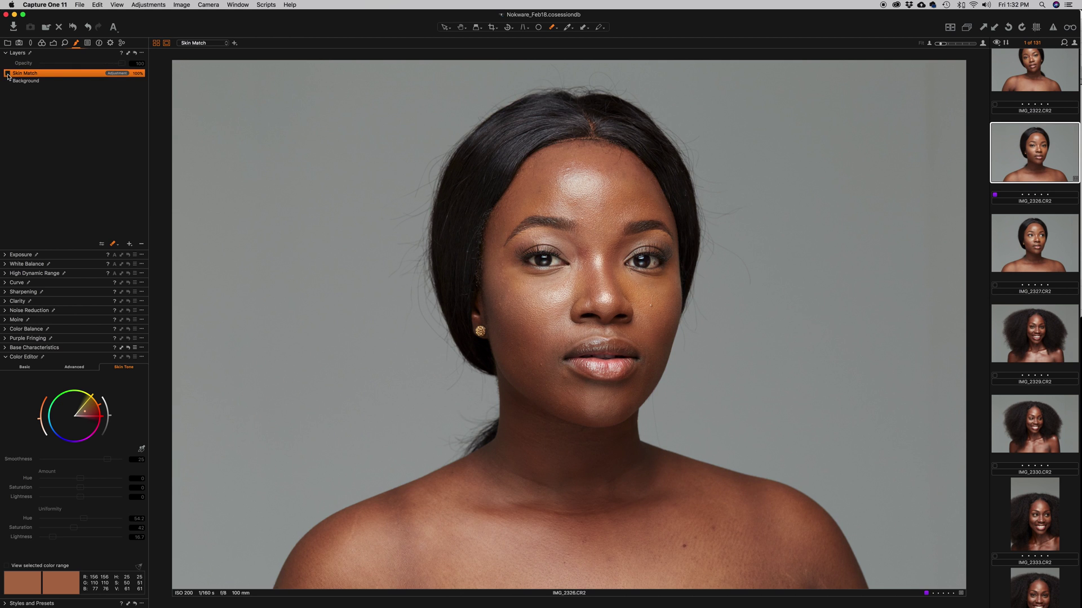
click(7, 73)
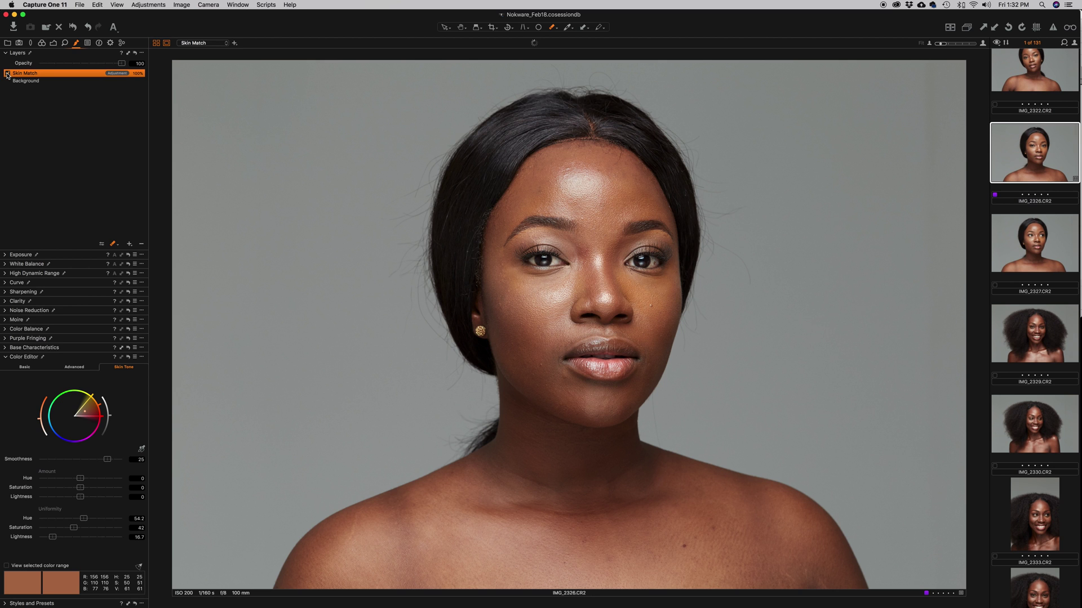
click(7, 73)
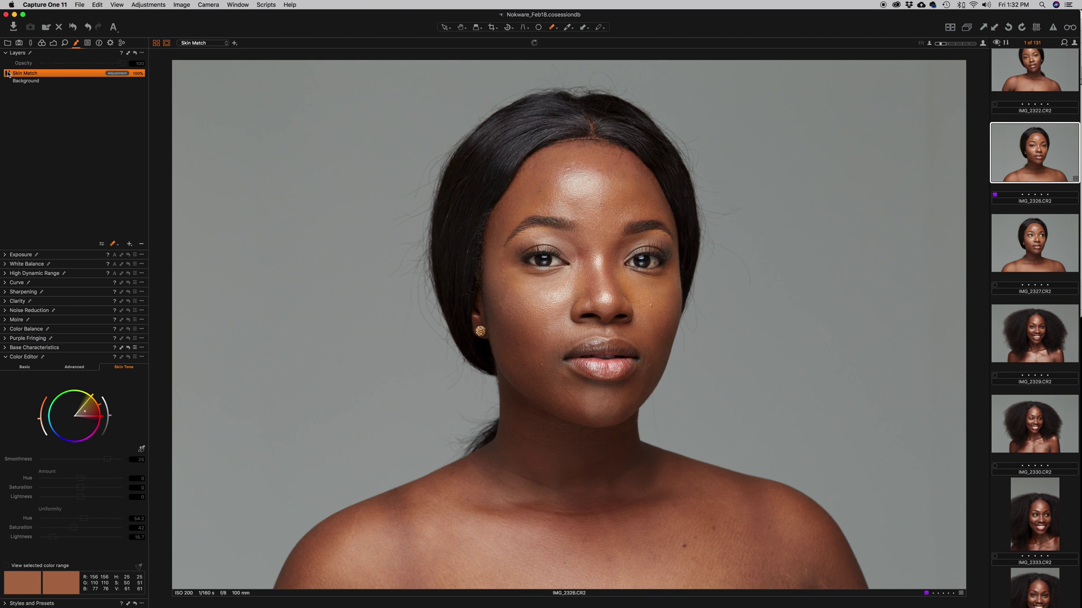
click(8, 73)
click(7, 73)
click(7, 73)
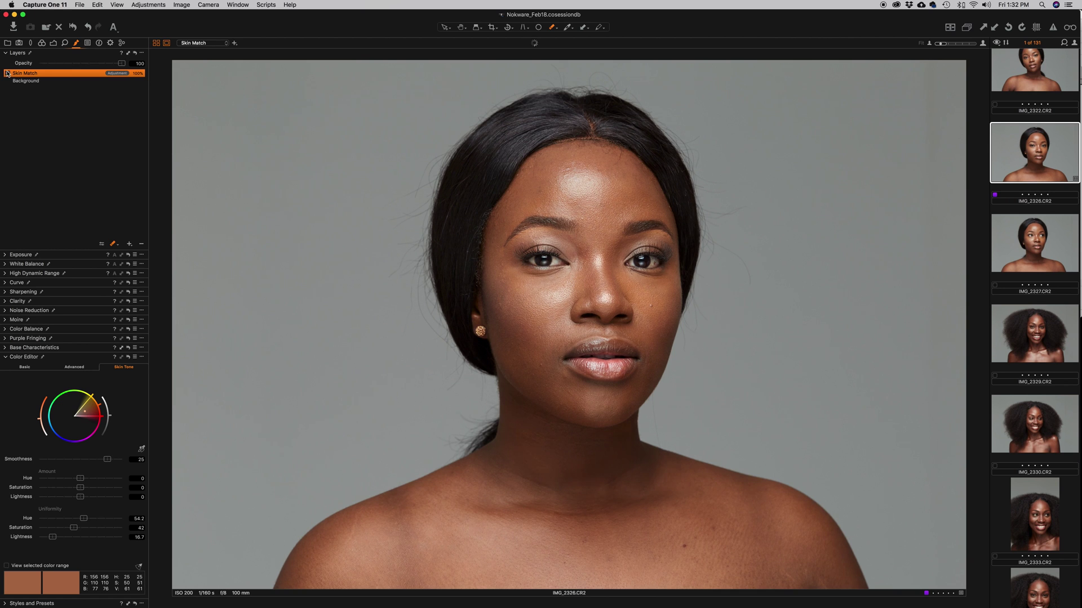